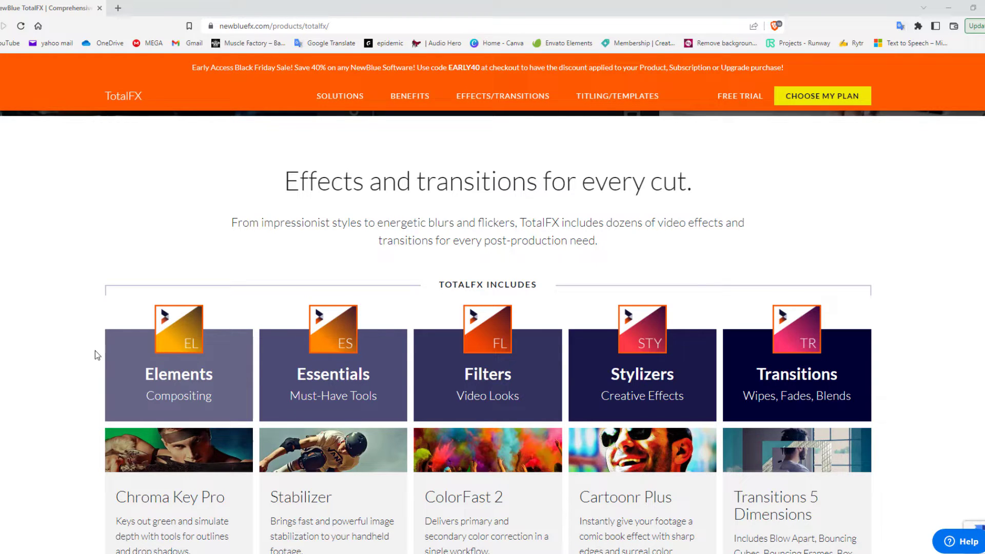
Scroll down the NewBlue TotalFX web page to browse its add-ons.
{"action": "scroll", "coordinate": [88, 355], "scroll_direction": "down", "scroll_amount": 1}
{"action": "scroll", "coordinate": [85, 350], "scroll_direction": "down", "scroll_amount": 2}
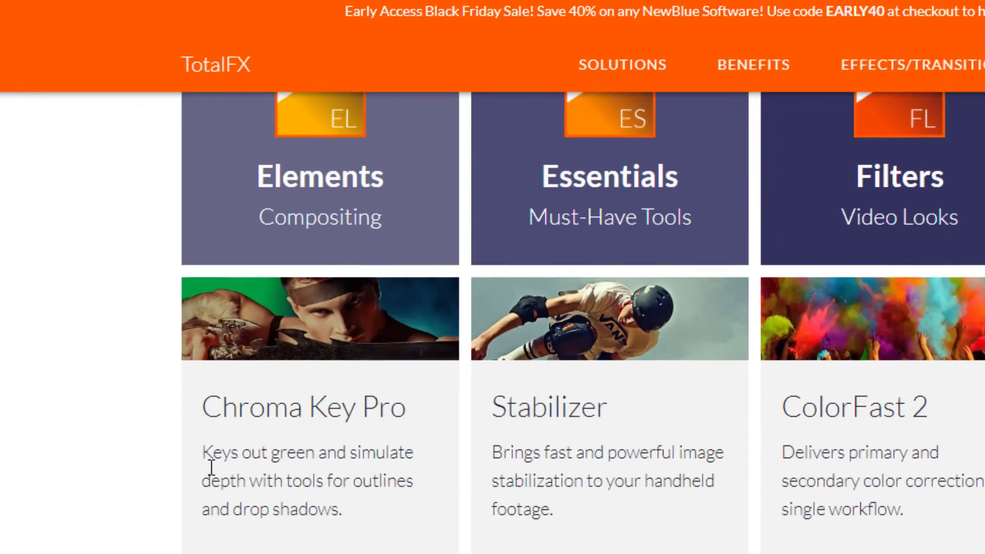
{"action": "scroll", "coordinate": [211, 467], "scroll_direction": "down", "scroll_amount": 5}
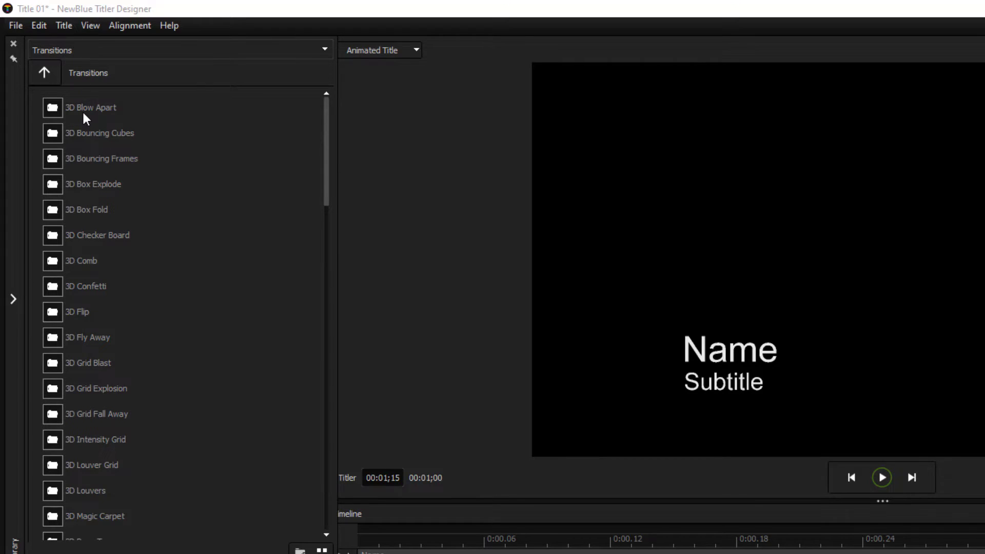
Browse the Titler Designer Transitions presets and open Water Color.
{"action": "scroll", "coordinate": [116, 232], "scroll_direction": "down", "scroll_amount": 5}
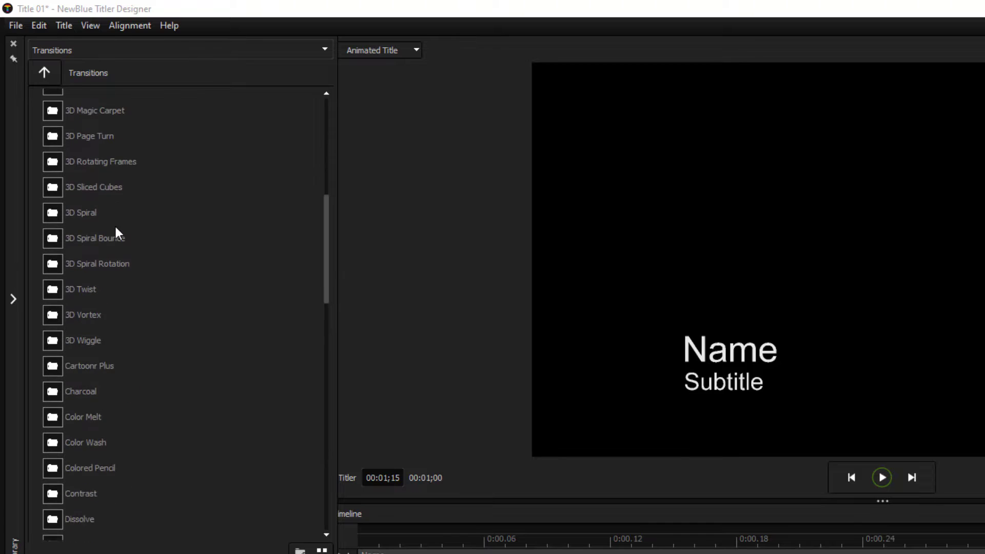
{"action": "scroll", "coordinate": [116, 230], "scroll_direction": "down", "scroll_amount": 12}
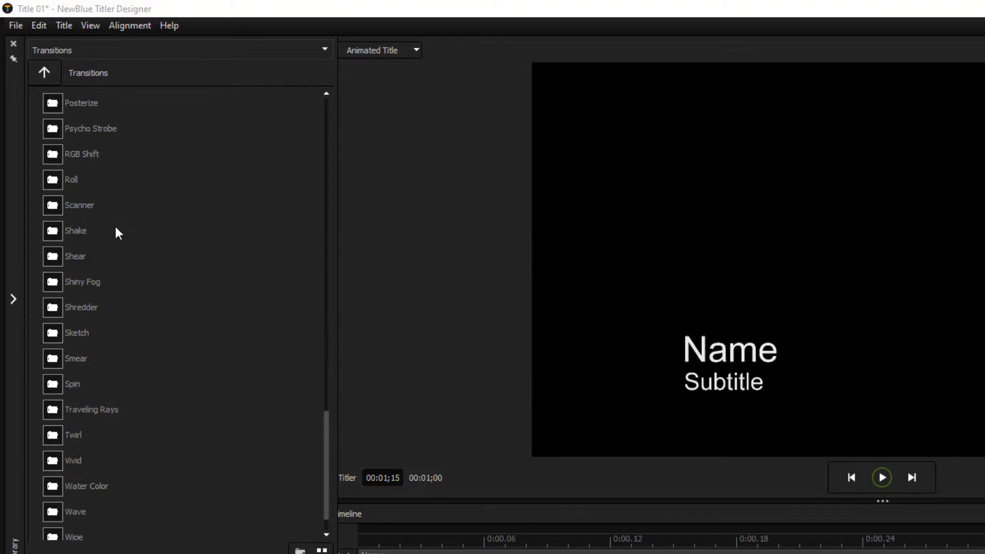
{"action": "scroll", "coordinate": [118, 233], "scroll_direction": "down", "scroll_amount": 1}
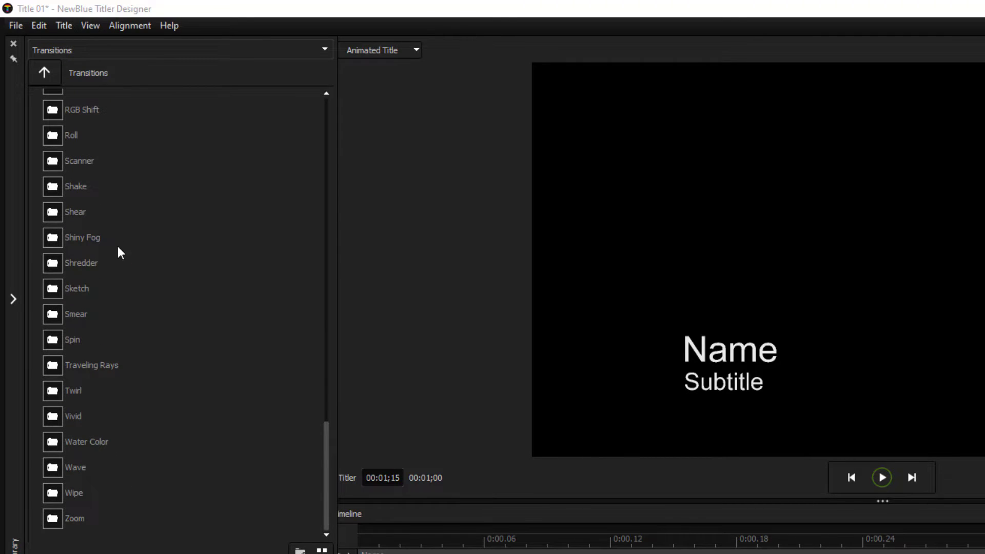
{"action": "double_click", "coordinate": [79, 443]}
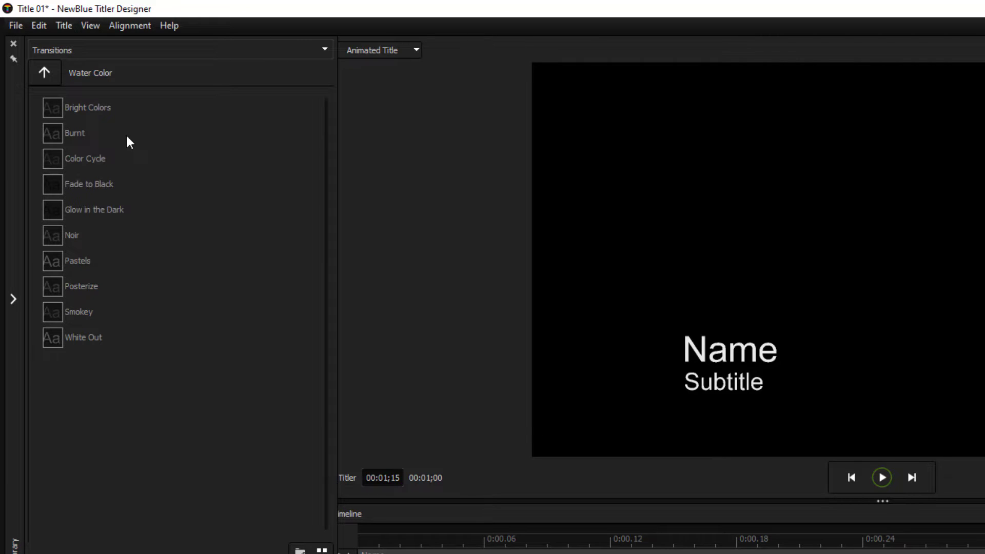
Switch the Titler library to Shapes and open the Rectangles presets.
{"action": "left_click", "coordinate": [114, 53]}
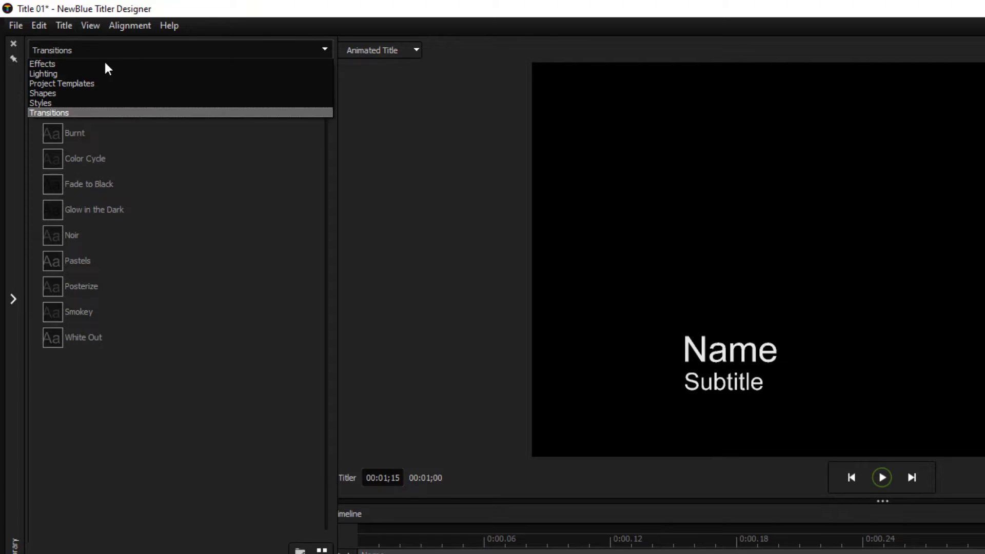
{"action": "left_click", "coordinate": [80, 95]}
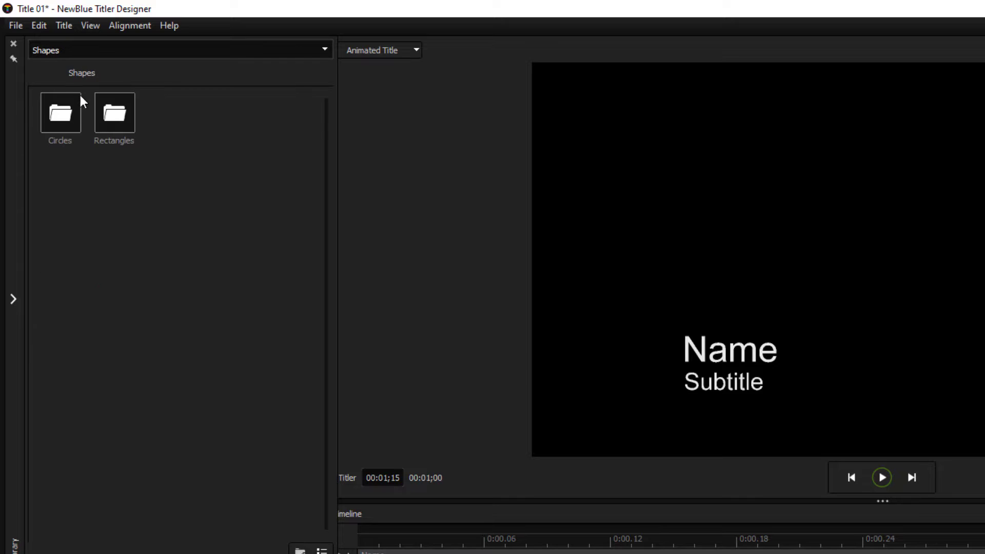
{"action": "double_click", "coordinate": [111, 122]}
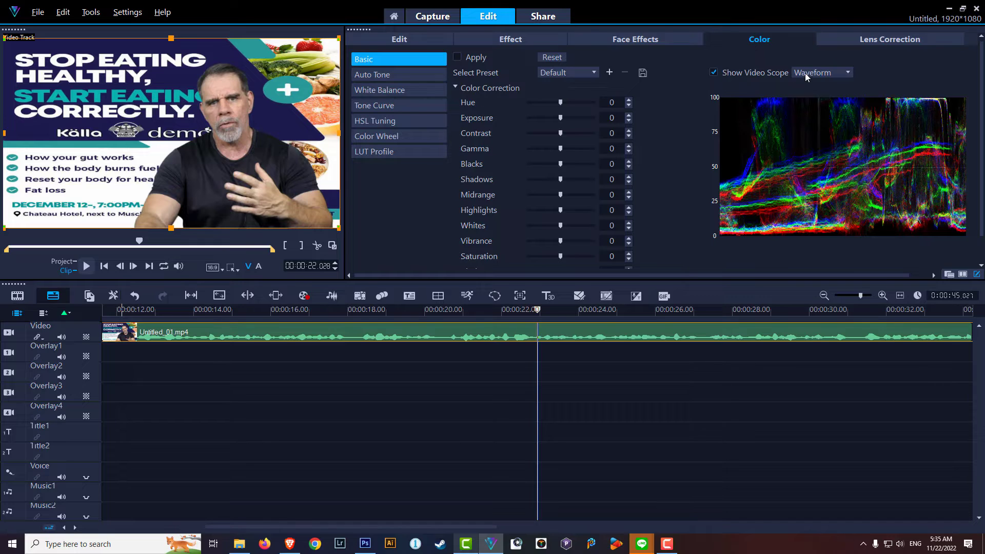
{"action": "left_click", "coordinate": [806, 73]}
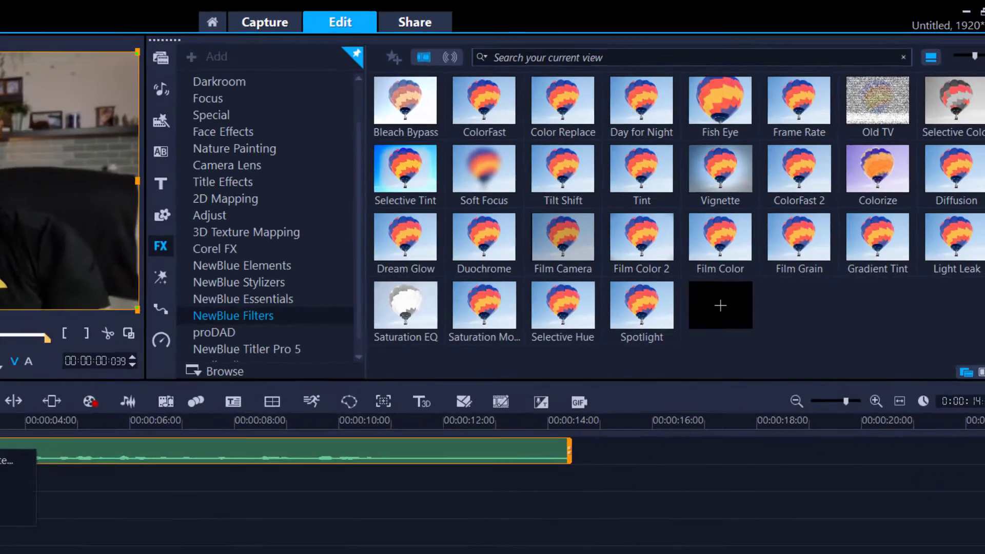
Browse the clip's ColorFast 2 presets, apply Punch Up, and confirm with OK.
{"action": "left_click", "coordinate": [5, 396]}
{"action": "left_click", "coordinate": [107, 440]}
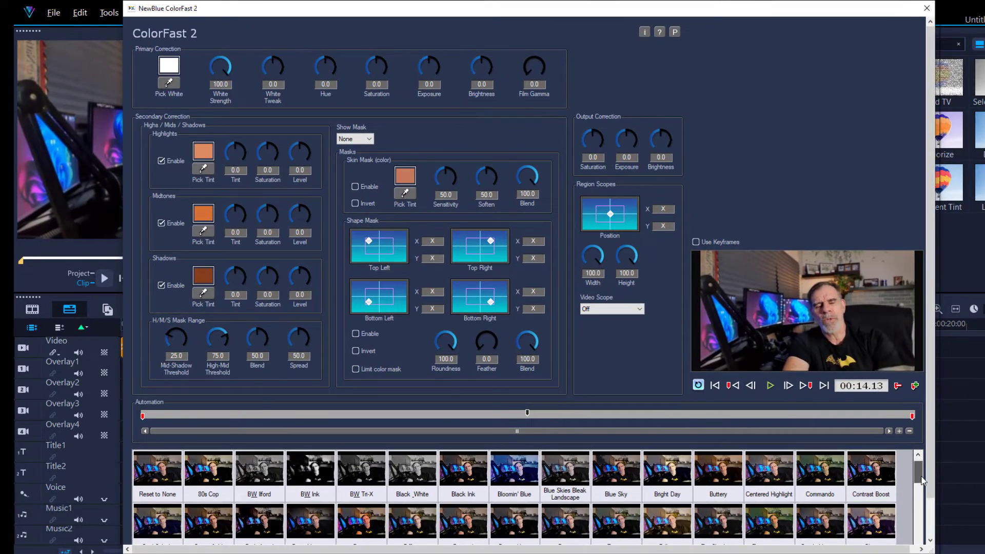
{"action": "scroll", "coordinate": [917, 475], "scroll_direction": "down", "scroll_amount": 3}
{"action": "left_click_drag", "start_coordinate": [601, 14], "coordinate": [599, 14]}
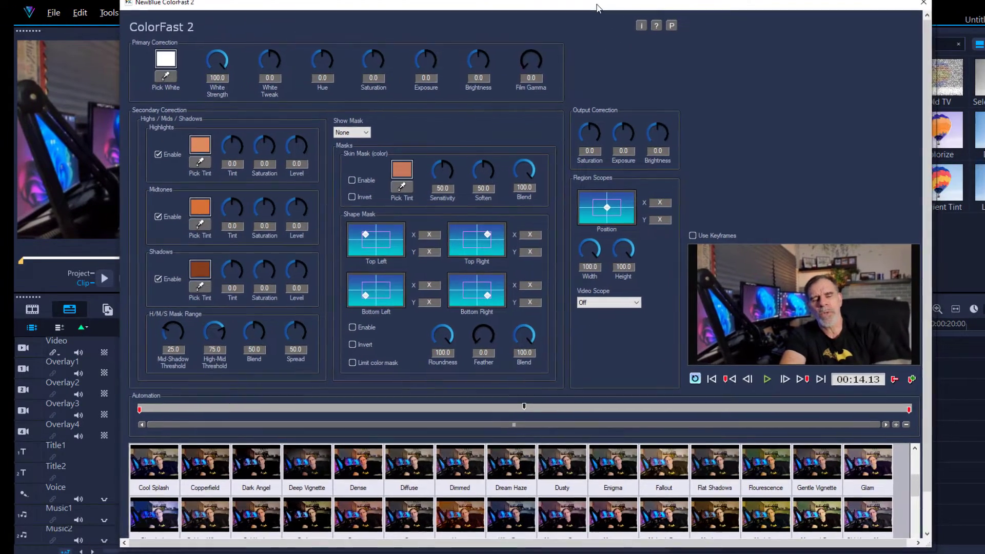
{"action": "scroll", "coordinate": [547, 477], "scroll_direction": "down", "scroll_amount": 6}
{"action": "scroll", "coordinate": [547, 477], "scroll_direction": "up", "scroll_amount": 10}
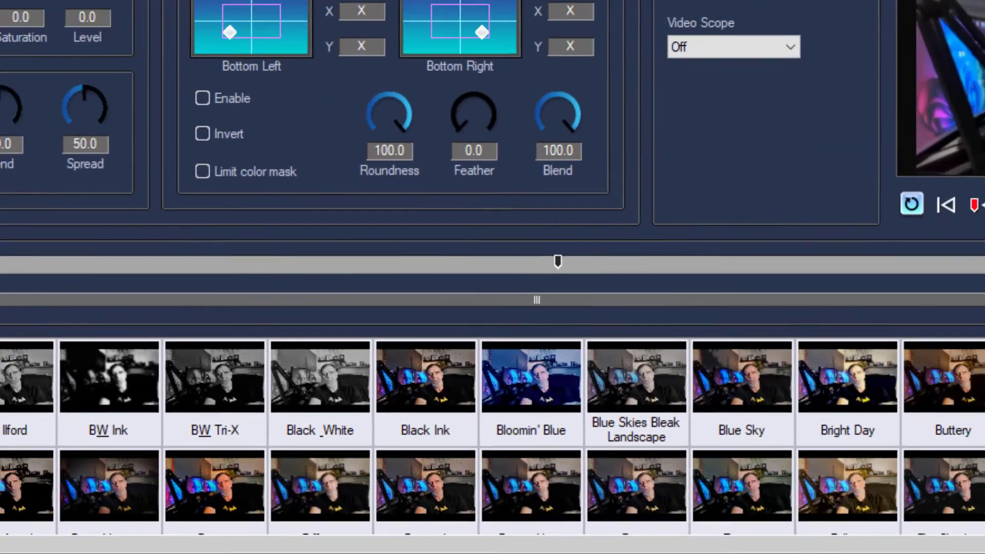
{"action": "scroll", "coordinate": [657, 380], "scroll_direction": "down", "scroll_amount": 10}
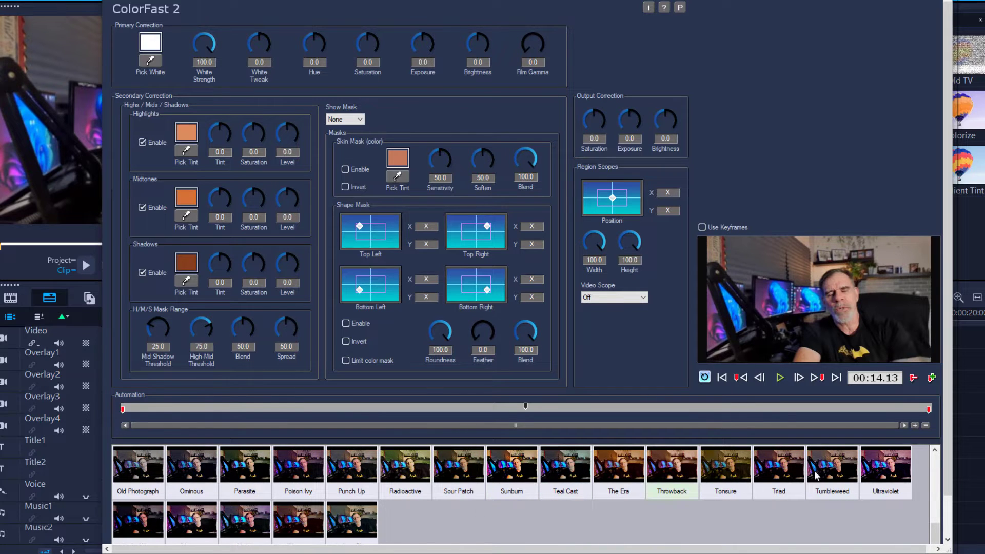
{"action": "left_click", "coordinate": [949, 508]}
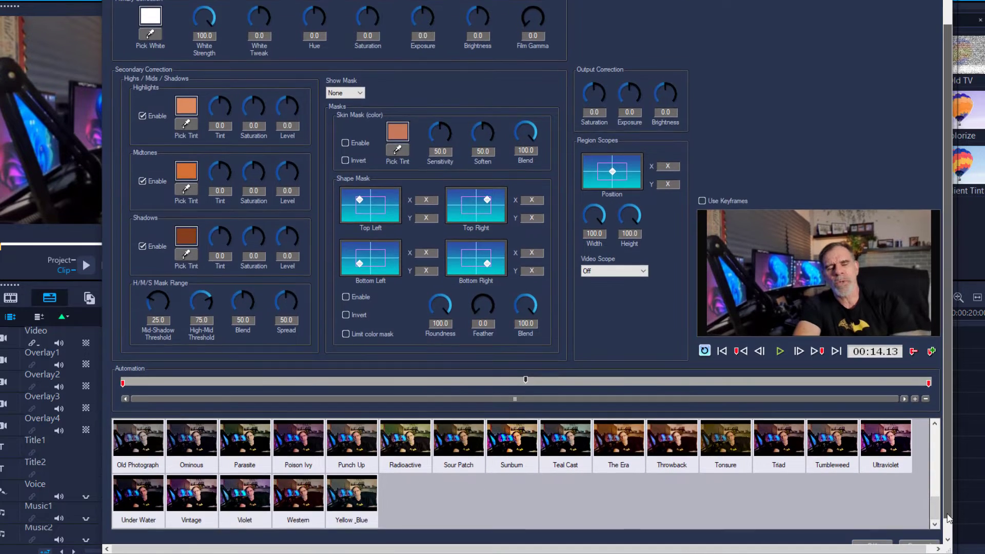
{"action": "scroll", "coordinate": [604, 518], "scroll_direction": "up", "scroll_amount": 1}
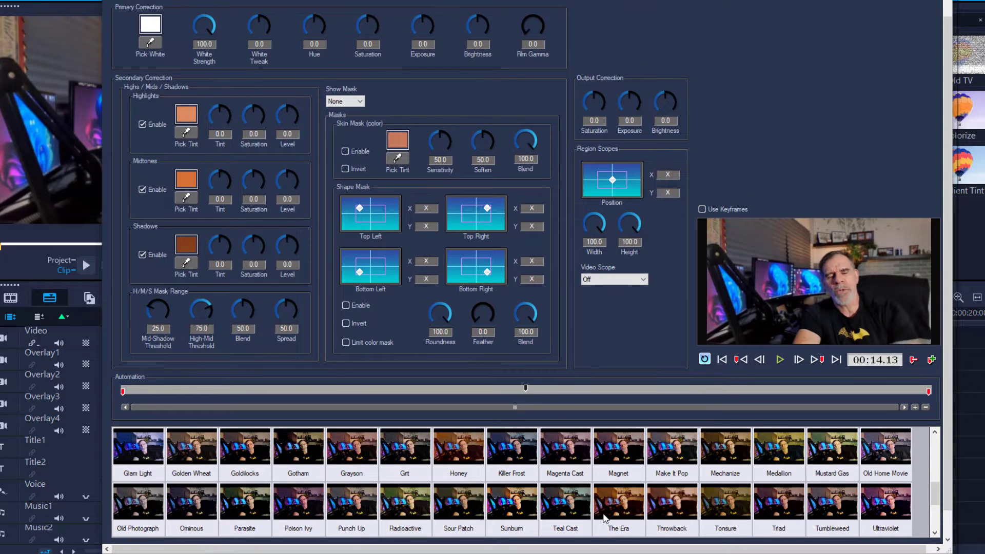
{"action": "left_click", "coordinate": [360, 510]}
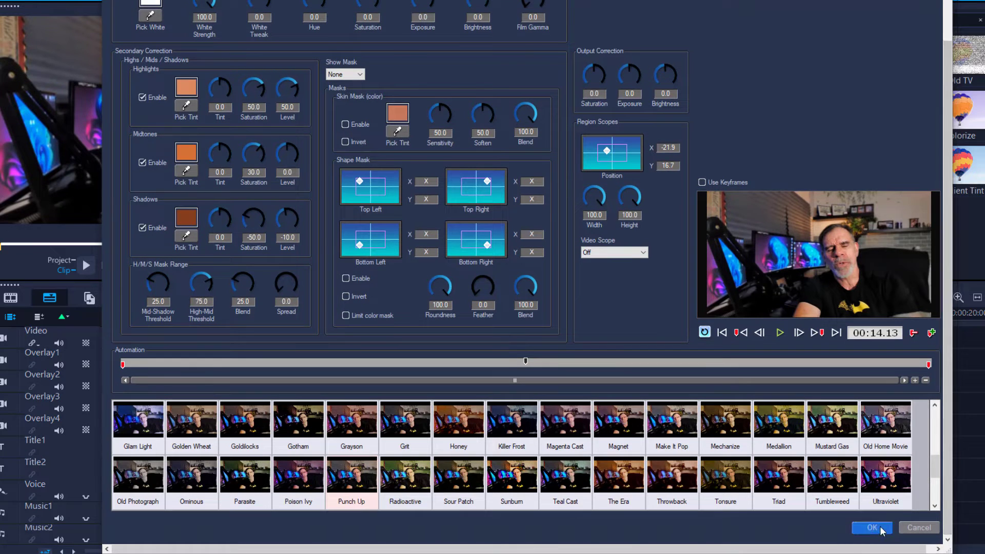
{"action": "left_click", "coordinate": [884, 529]}
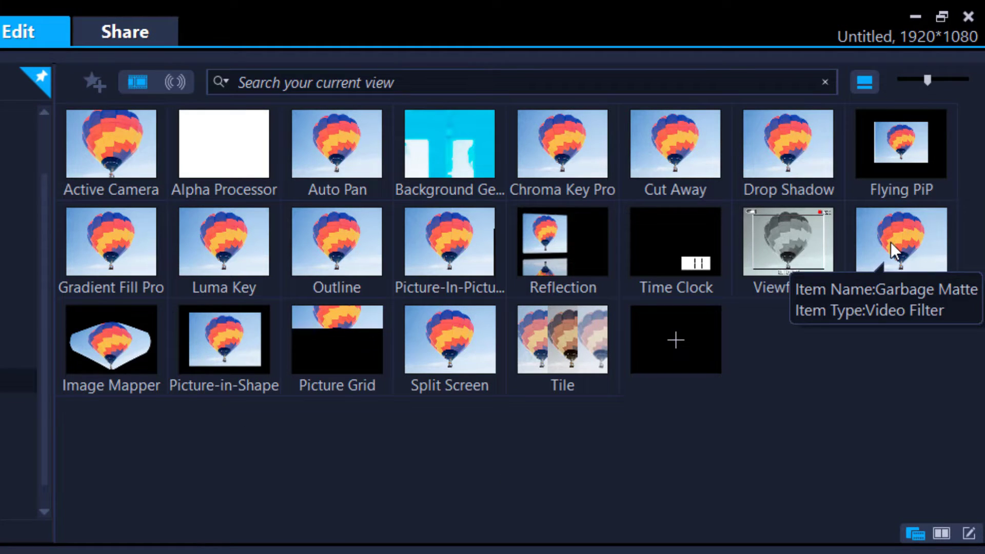
Preview the Image Mapper effect from the NewBlue Elements category.
{"action": "mouse_move", "coordinate": [891, 241]}
{"action": "left_mouse_down"}
{"action": "mouse_move", "coordinate": [819, 266]}
{"action": "mouse_move", "coordinate": [226, 276]}
{"action": "mouse_move", "coordinate": [234, 278]}
{"action": "left_mouse_up"}
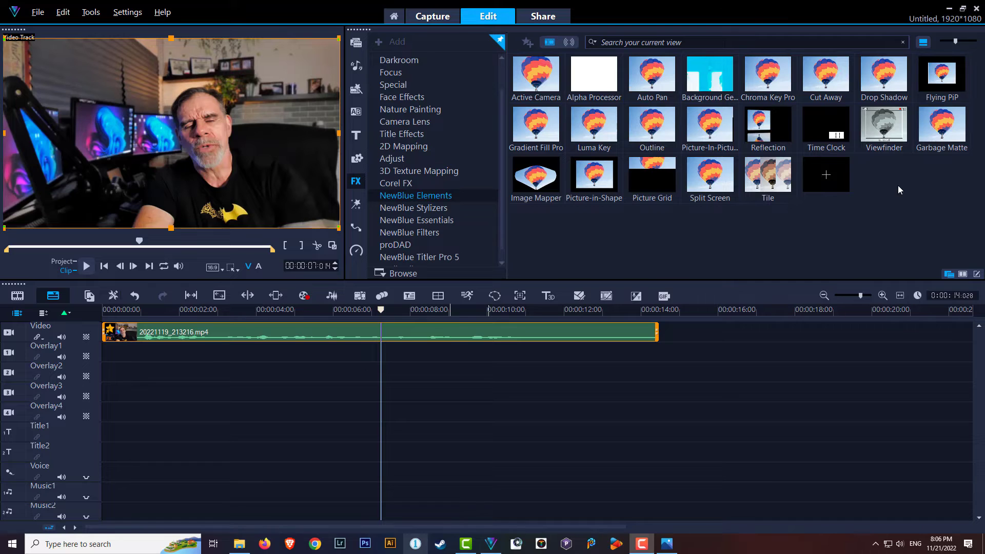
{"action": "left_click", "coordinate": [537, 177]}
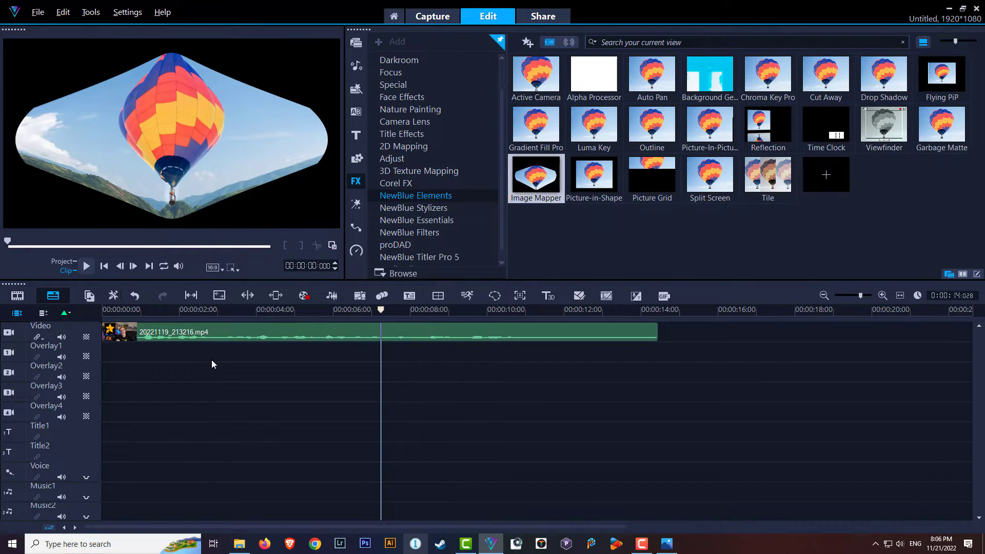
Apply the Image Mapper effect from the library to the timeline video clip.
{"action": "left_click", "coordinate": [109, 329]}
{"action": "right_click", "coordinate": [112, 333]}
{"action": "mouse_move", "coordinate": [142, 342]}
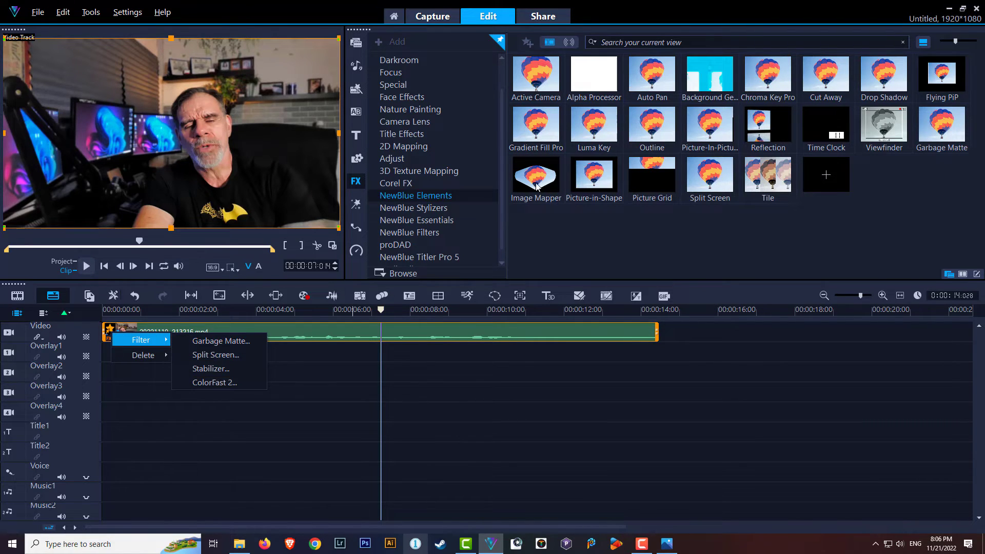
{"action": "left_click", "coordinate": [552, 261]}
{"action": "left_click_drag", "start_coordinate": [536, 177], "coordinate": [112, 333]}
Open the clip's Image Mapper settings and try the Television, then Inner X presets.
{"action": "right_click", "coordinate": [112, 335]}
{"action": "mouse_move", "coordinate": [136, 339]}
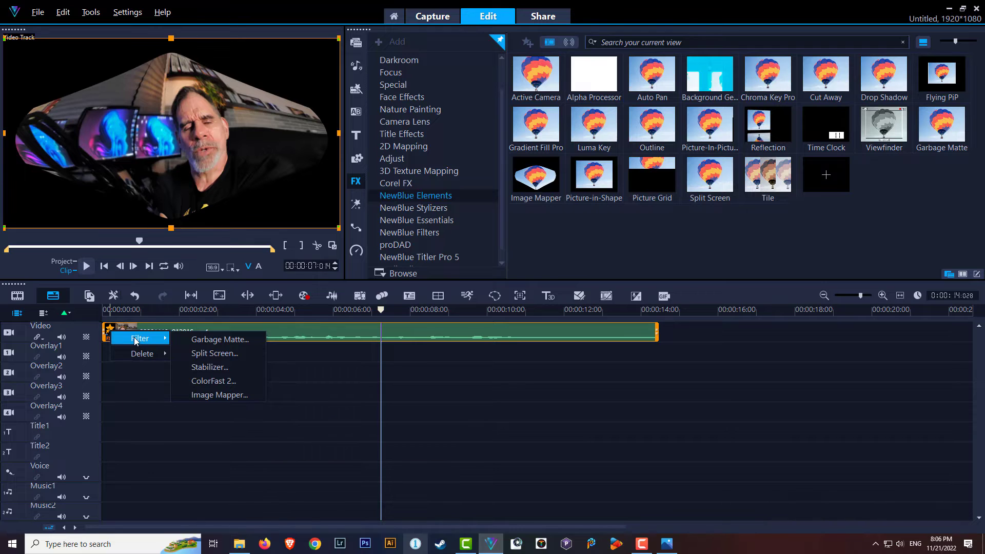
{"action": "left_click", "coordinate": [212, 395]}
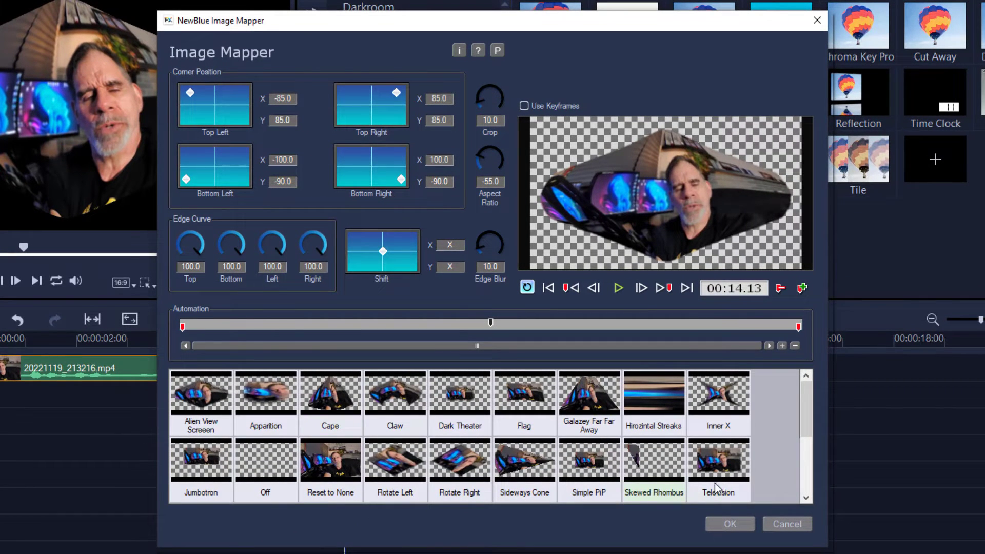
{"action": "left_click", "coordinate": [738, 464]}
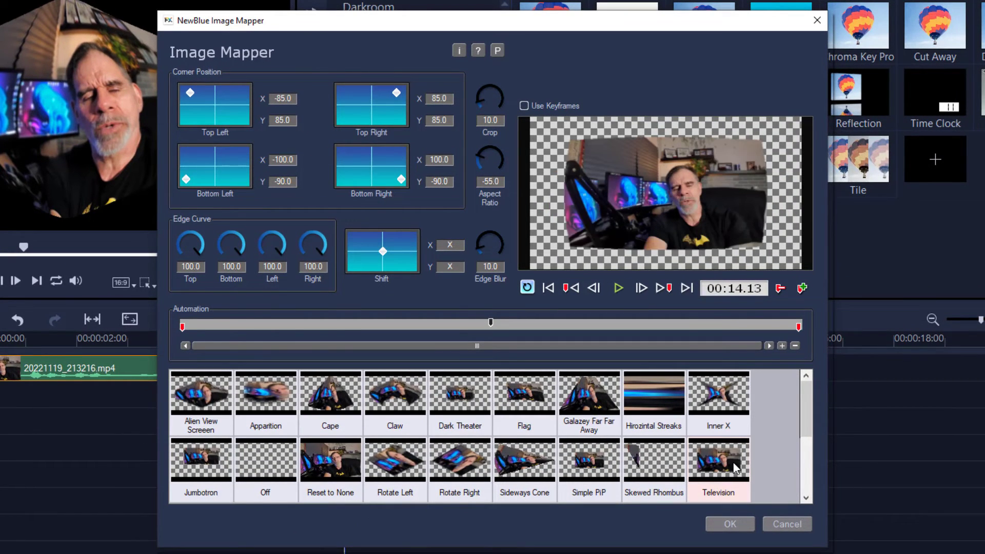
{"action": "left_click", "coordinate": [727, 399]}
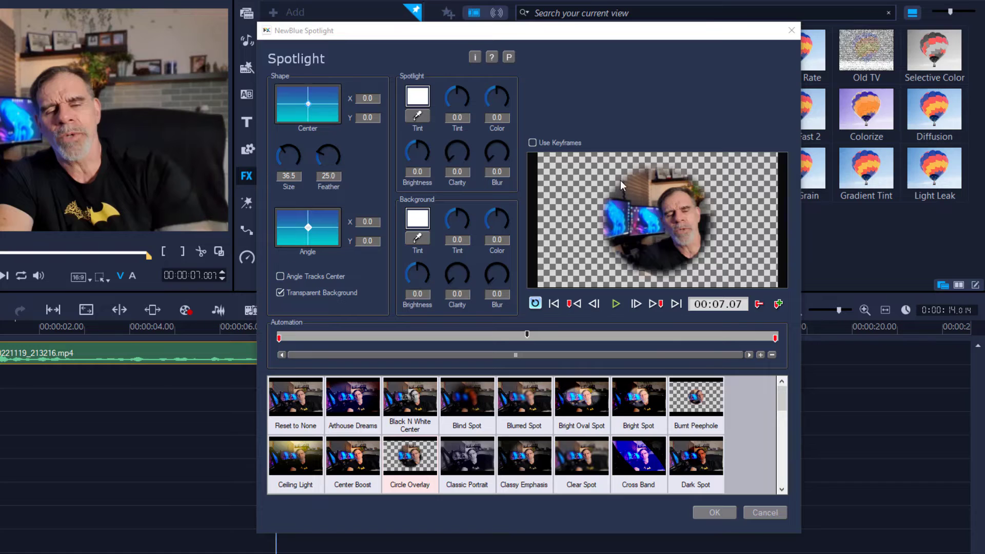
Try Black N White Center, move the spotlight centre to X 20.9, Y -2.3, then apply Cross Band.
{"action": "left_click", "coordinate": [412, 408]}
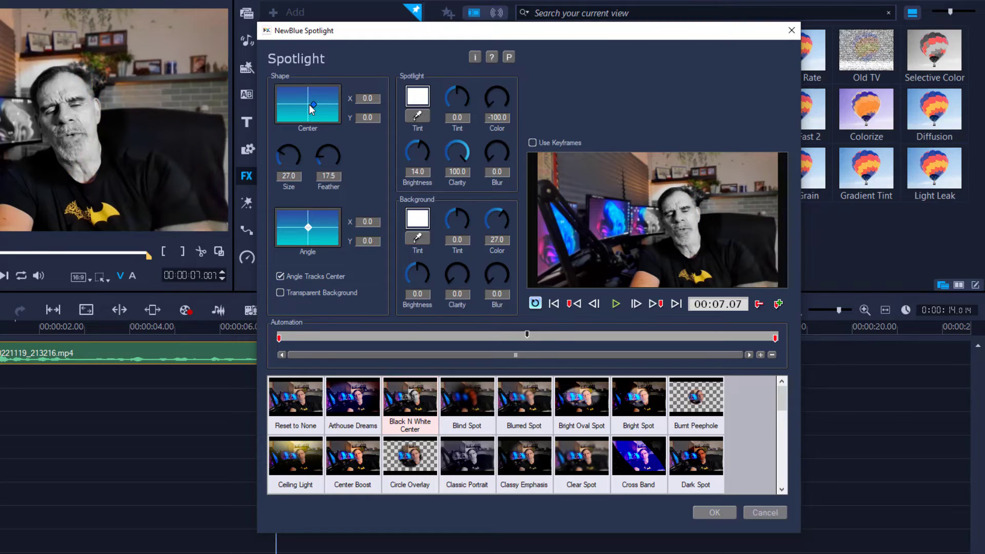
{"action": "left_click_drag", "start_coordinate": [312, 107], "coordinate": [312, 109]}
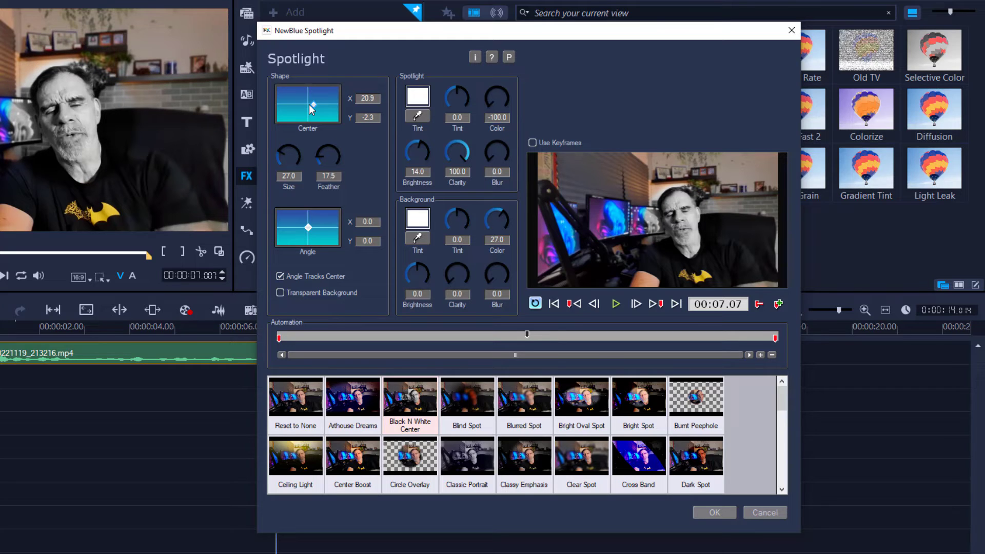
{"action": "left_click", "coordinate": [648, 472]}
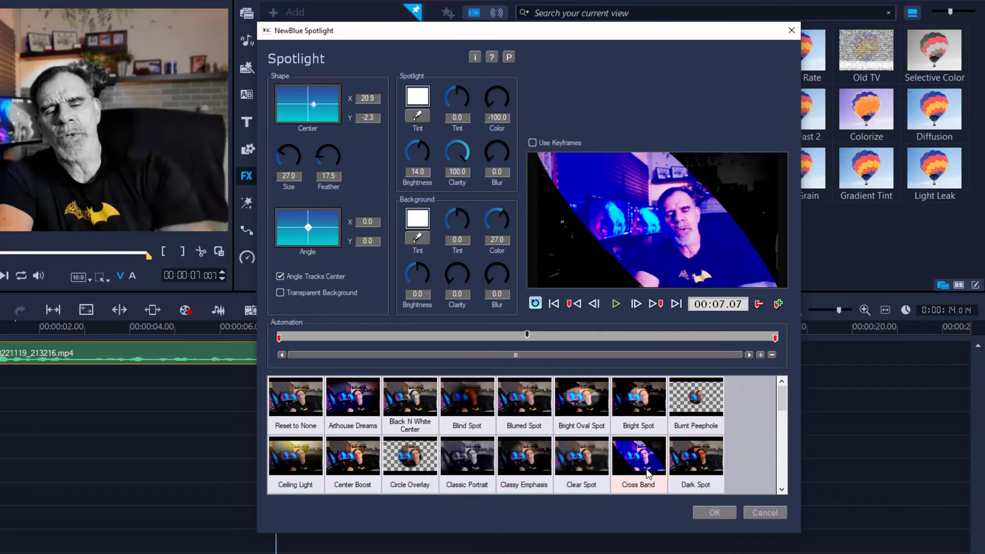
{"action": "left_click", "coordinate": [647, 472]}
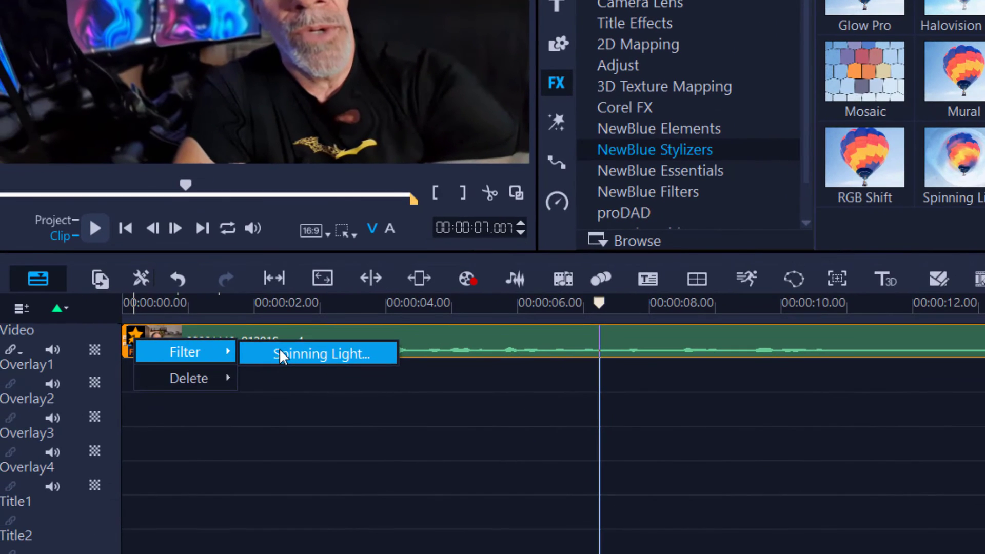
Open the Spinning Light settings for the clip via Filter > Spinning Light.
{"action": "left_click", "coordinate": [146, 405]}
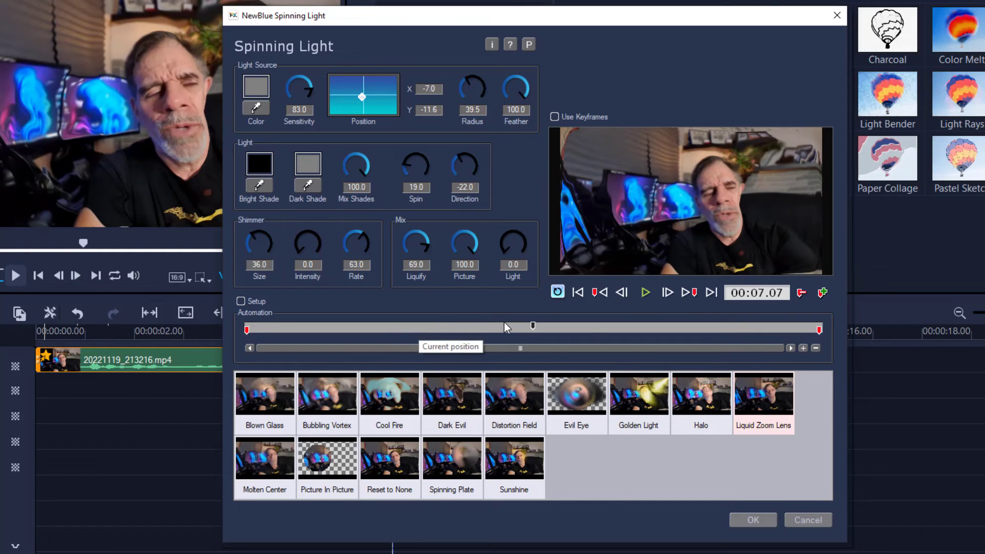
Try the Picture In Picture and Blown Glass presets, then keep Evil Eye and accept.
{"action": "left_click", "coordinate": [345, 470]}
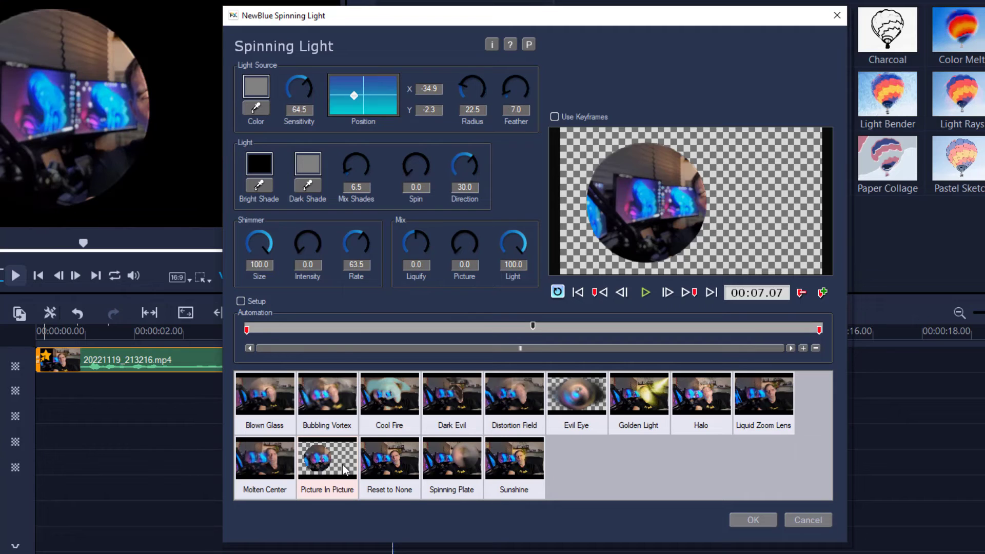
{"action": "left_click", "coordinate": [251, 399]}
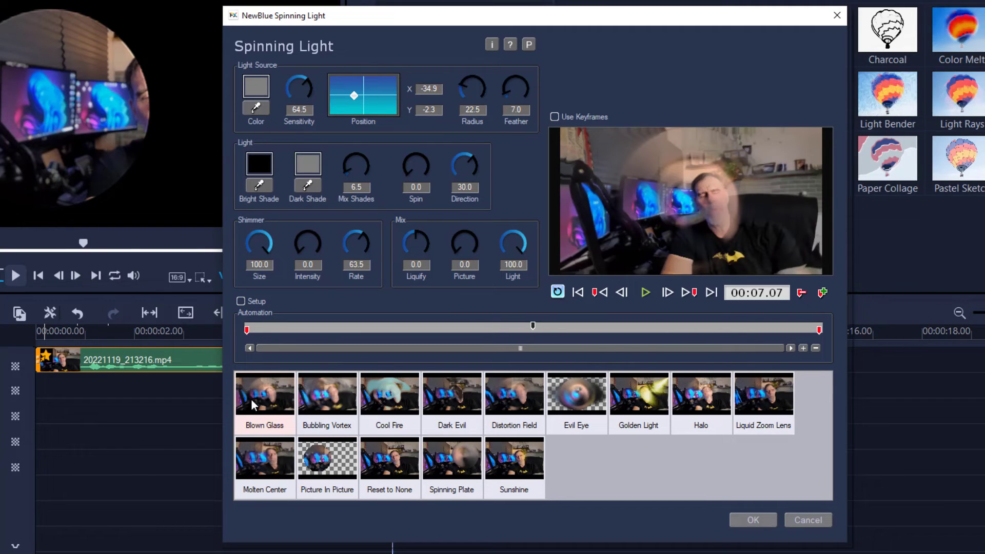
{"action": "left_click", "coordinate": [579, 404]}
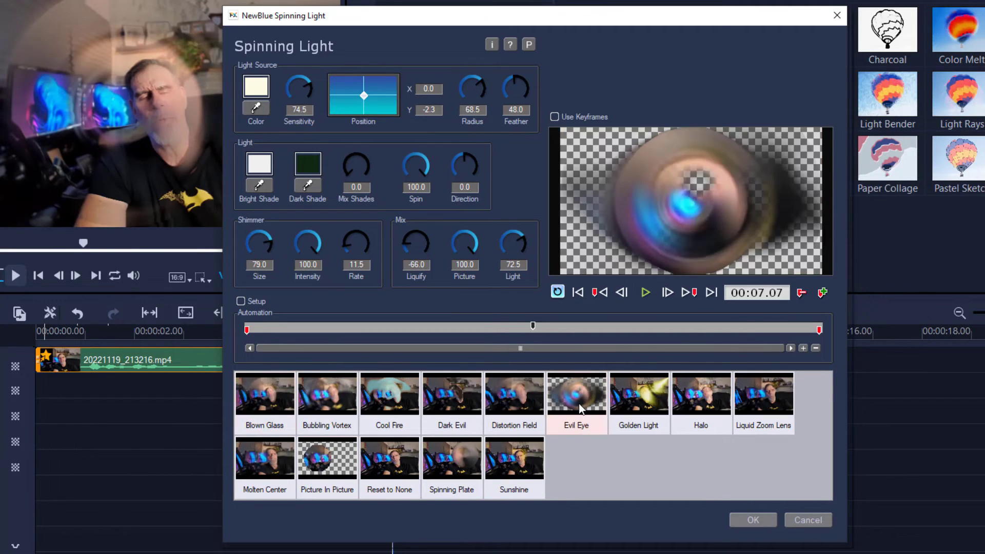
{"action": "left_click", "coordinate": [740, 521]}
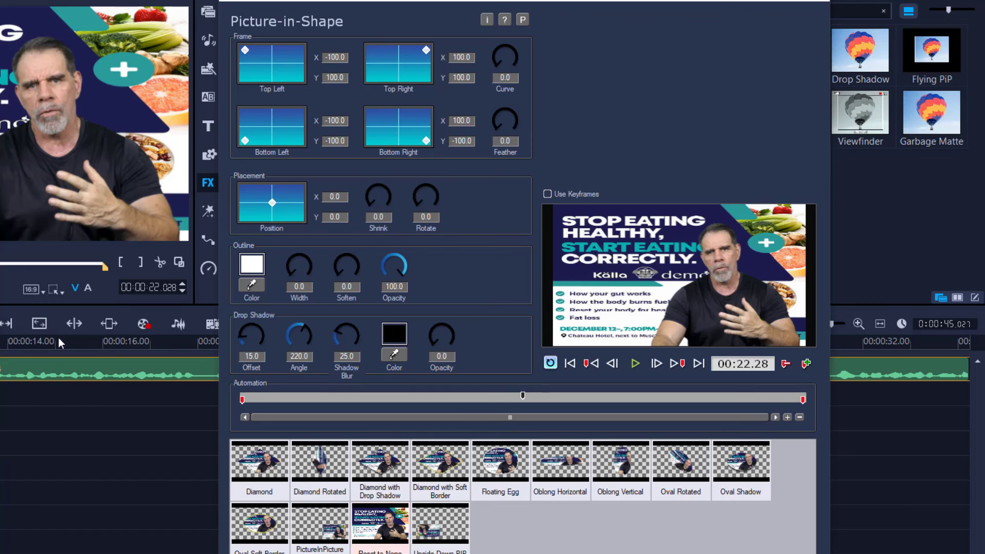
Apply the PictureInPicture preset to shrink the clip into a lower-right inset.
{"action": "left_click", "coordinate": [315, 530]}
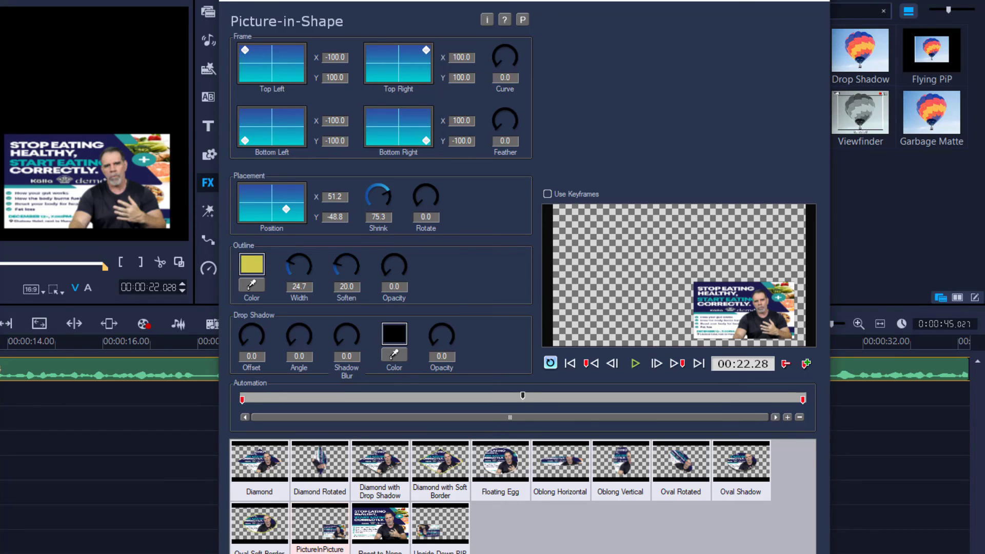
Try the Floating Egg shape, then switch to the Oval Shadow preset.
{"action": "left_click", "coordinate": [507, 456]}
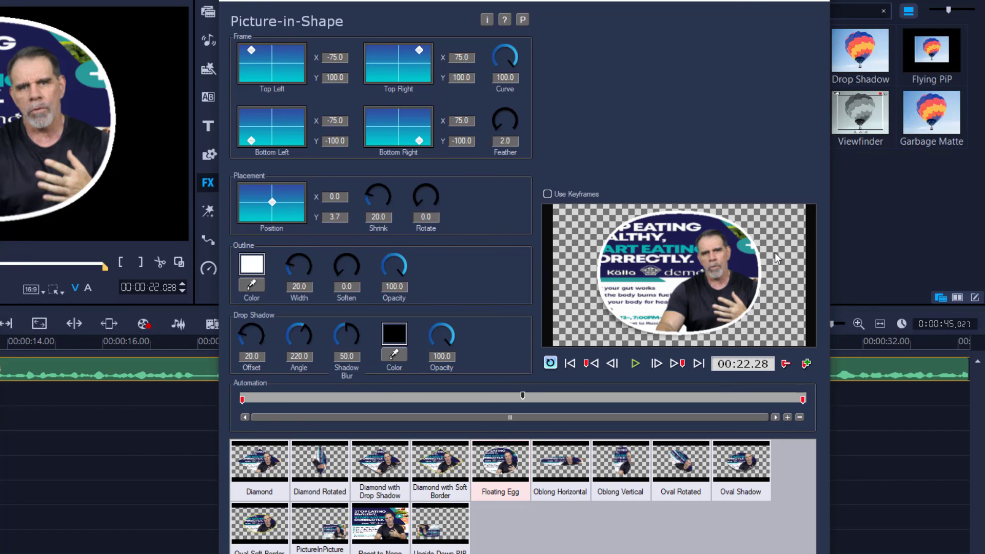
{"action": "left_click", "coordinate": [758, 461]}
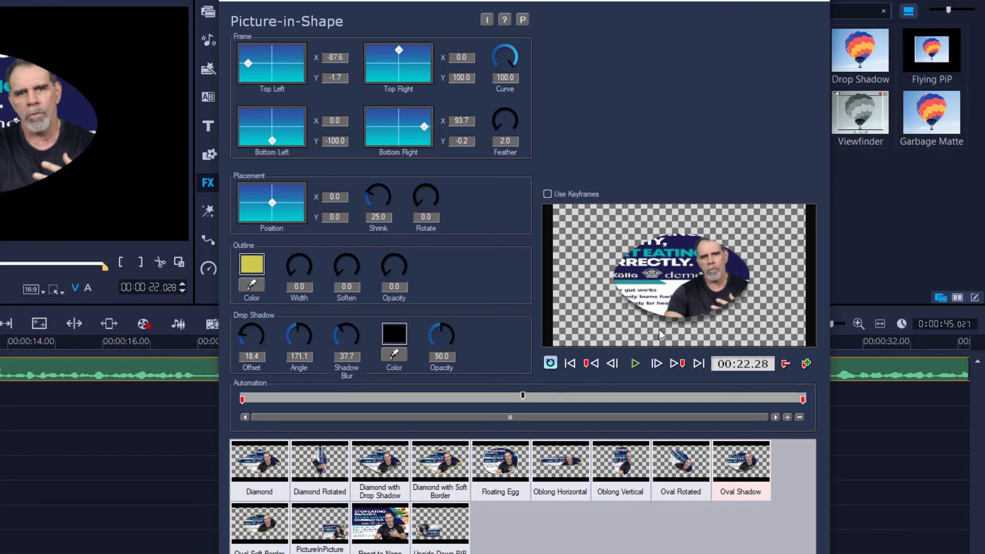